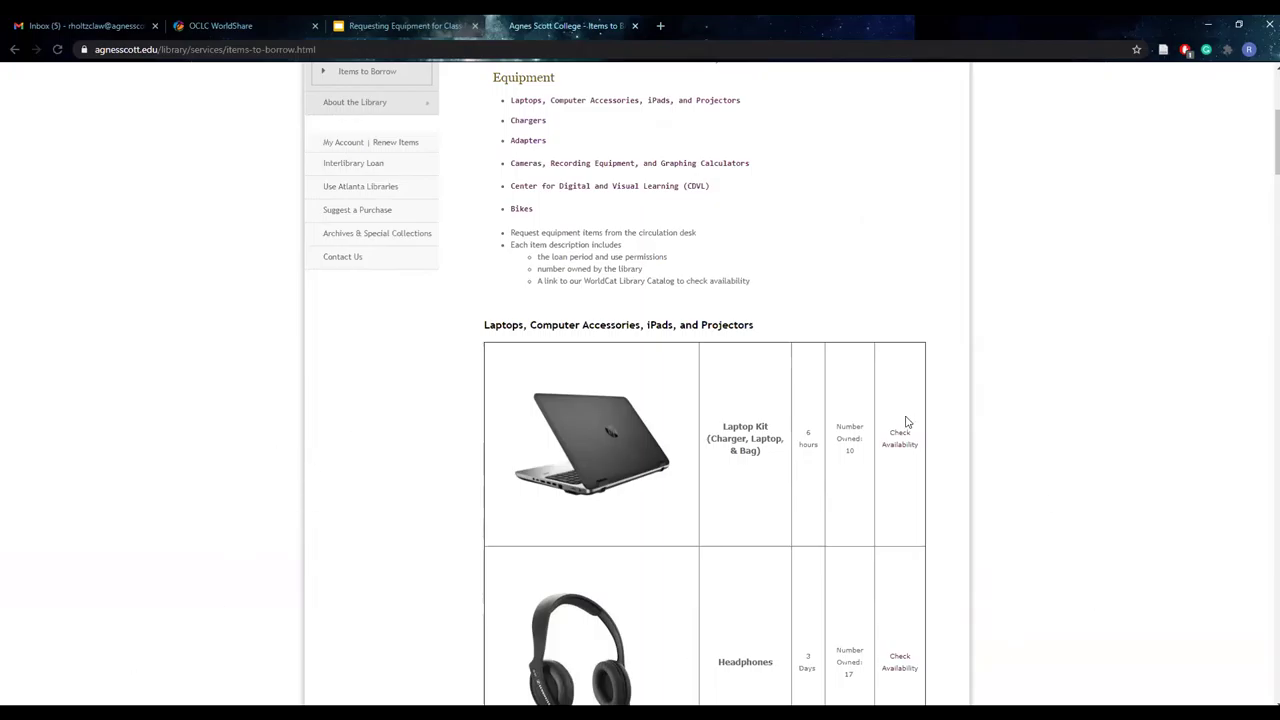
Step: Open the availability record for the microphone, Rode mic kit and boom pole kit entry in the library's equipment list
scroll(1004, 403, up, 4)
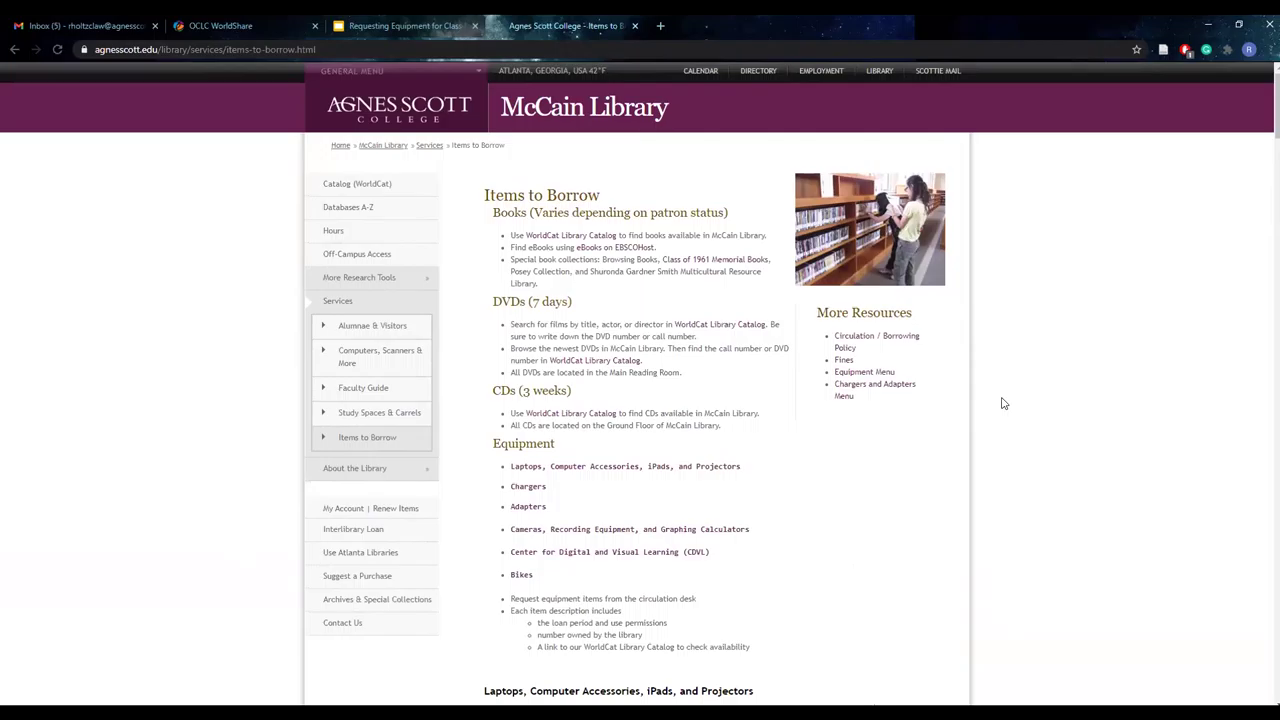
scroll(1004, 403, down, 5)
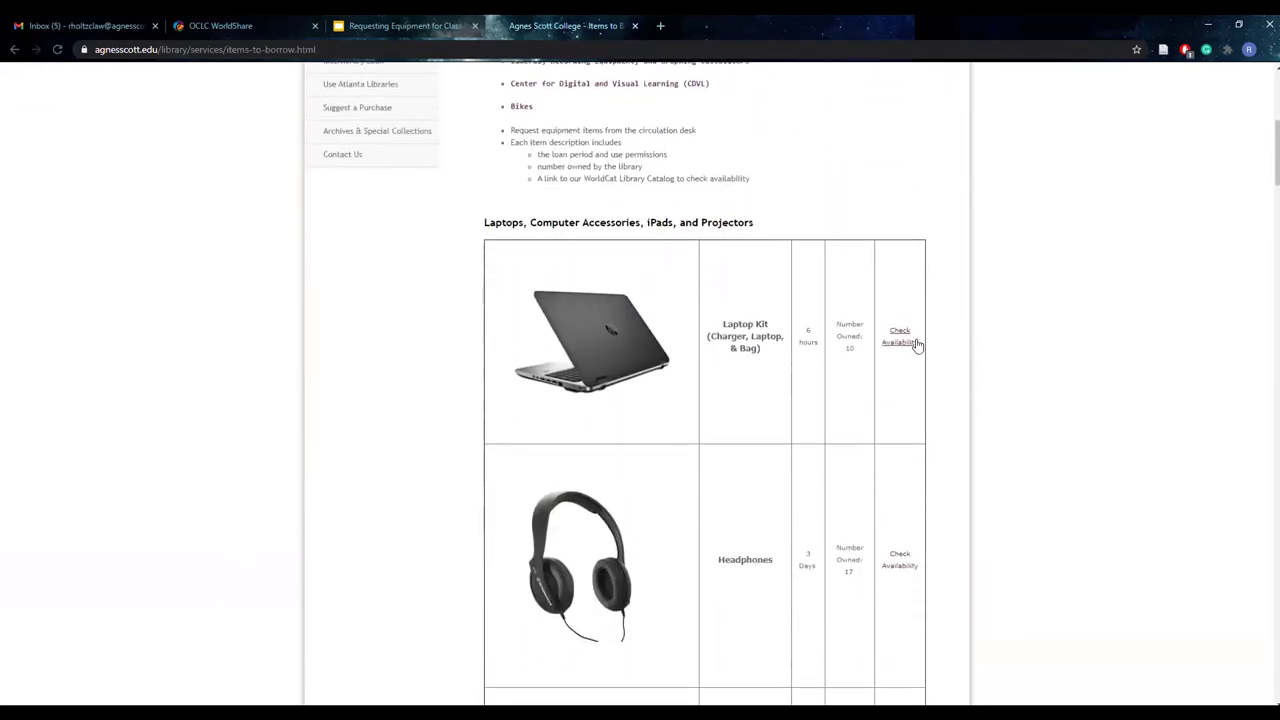
click(904, 342)
scroll(901, 345, down, 1)
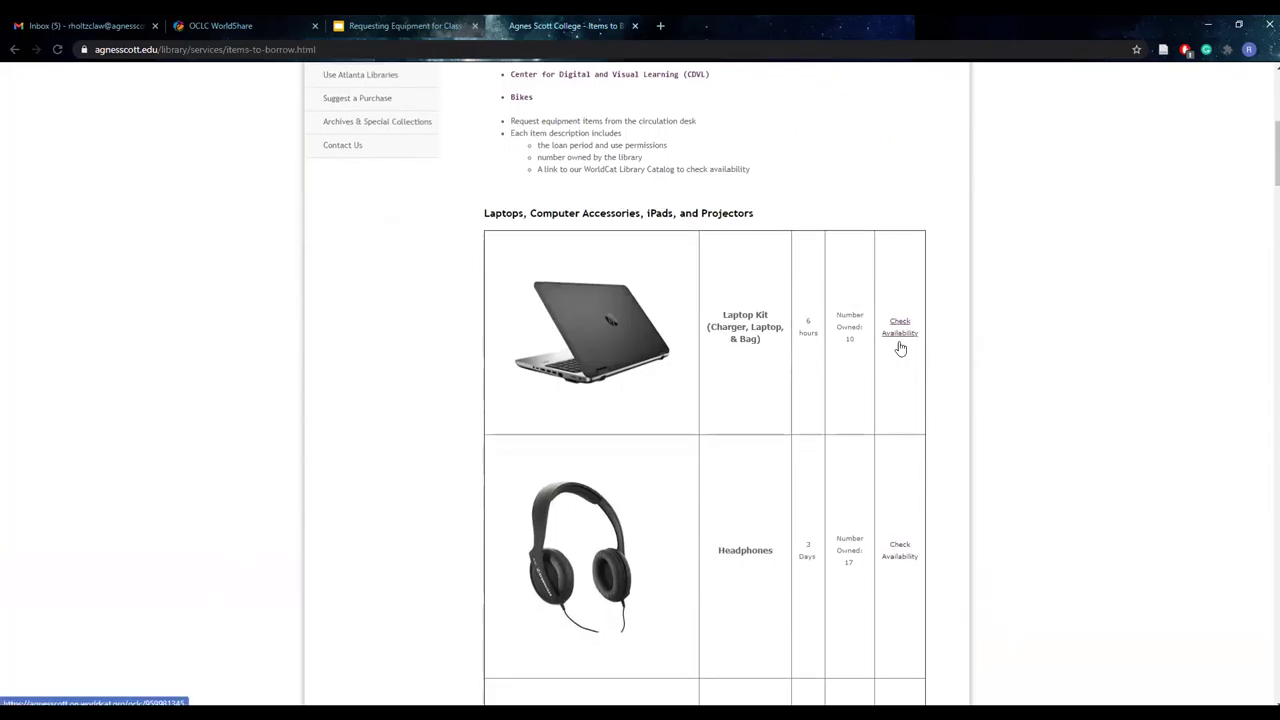
scroll(901, 347, down, 15)
scroll(899, 347, down, 20)
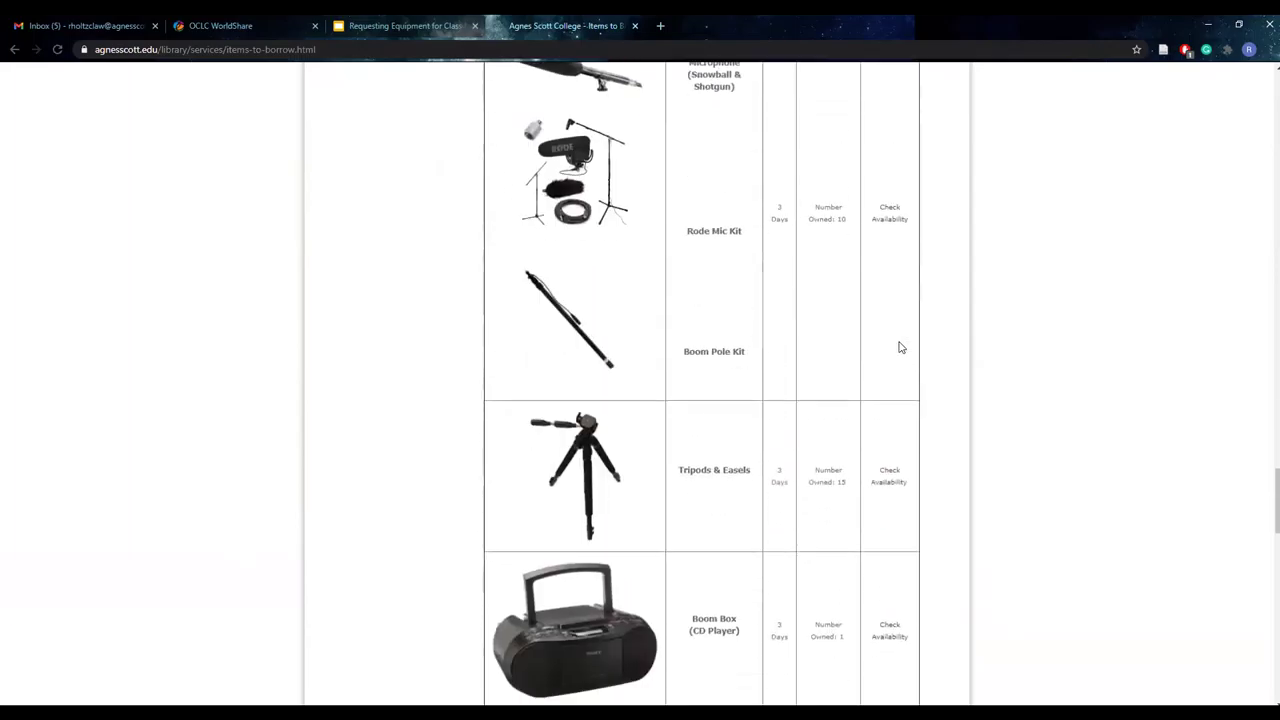
scroll(899, 347, up, 1)
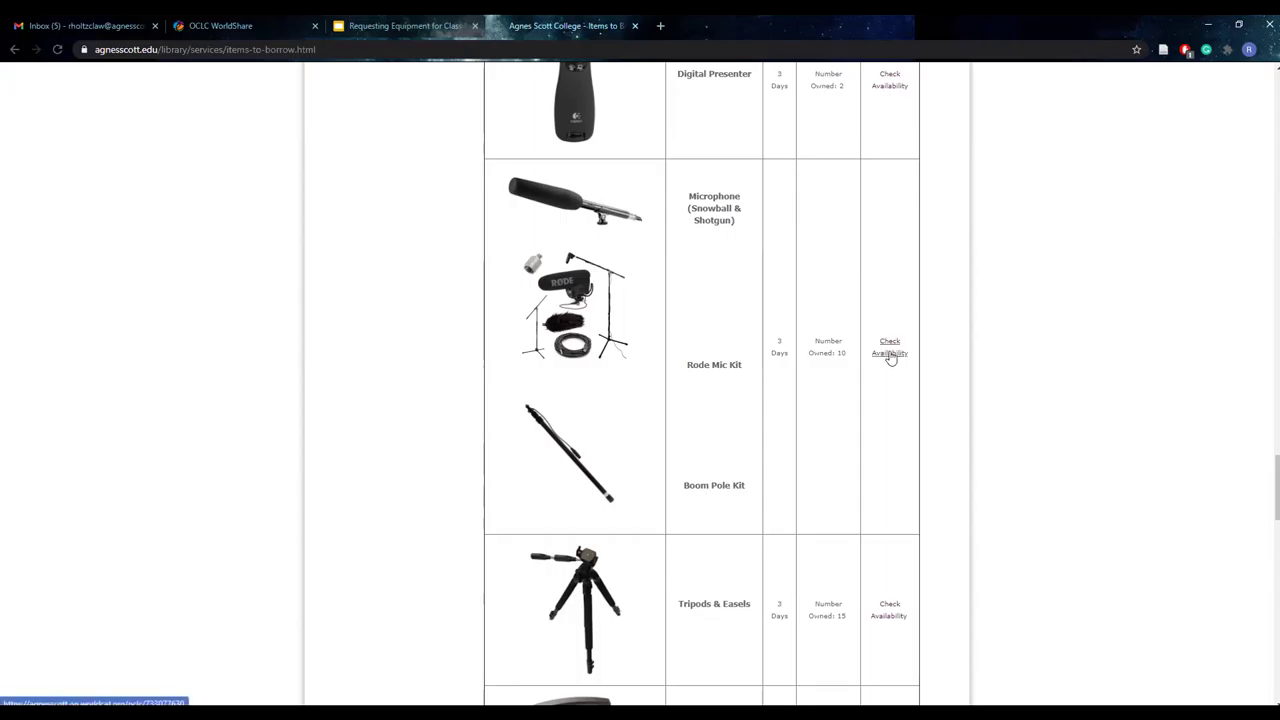
click(894, 358)
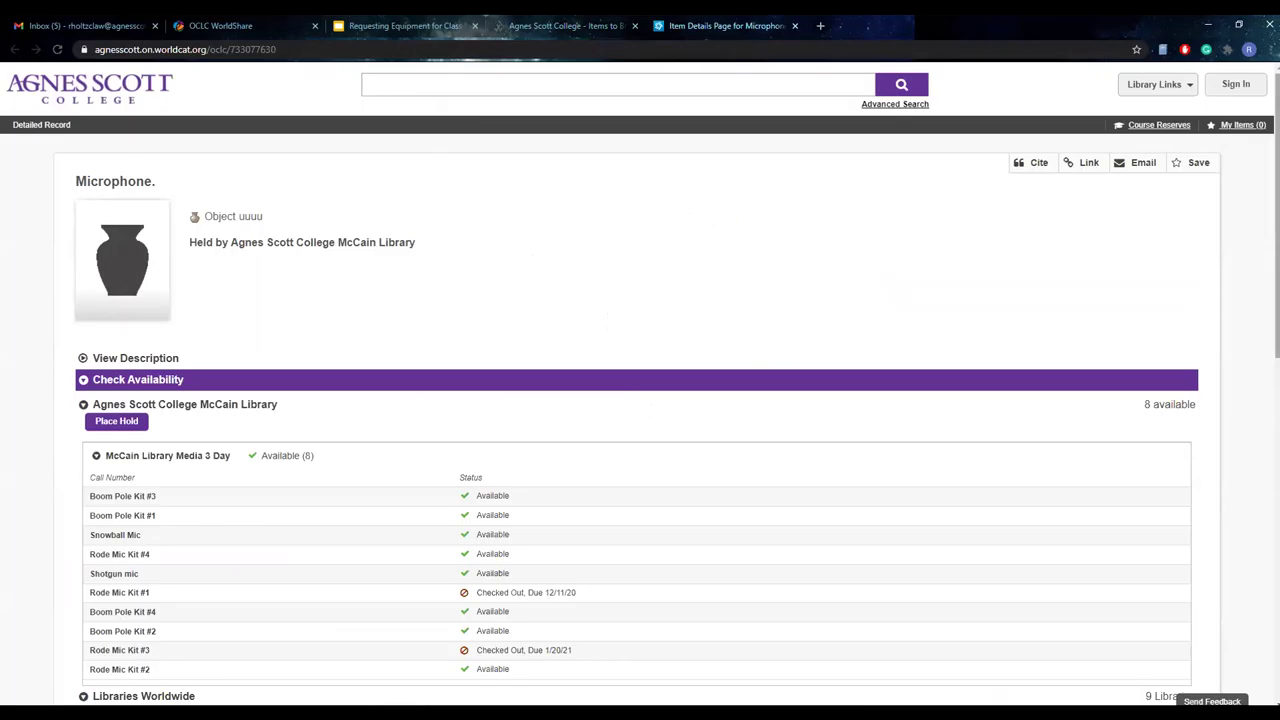
Step: Start a hold request from the microphone record, signing in through the Agnes Scott College login
scroll(640, 400, down, 3)
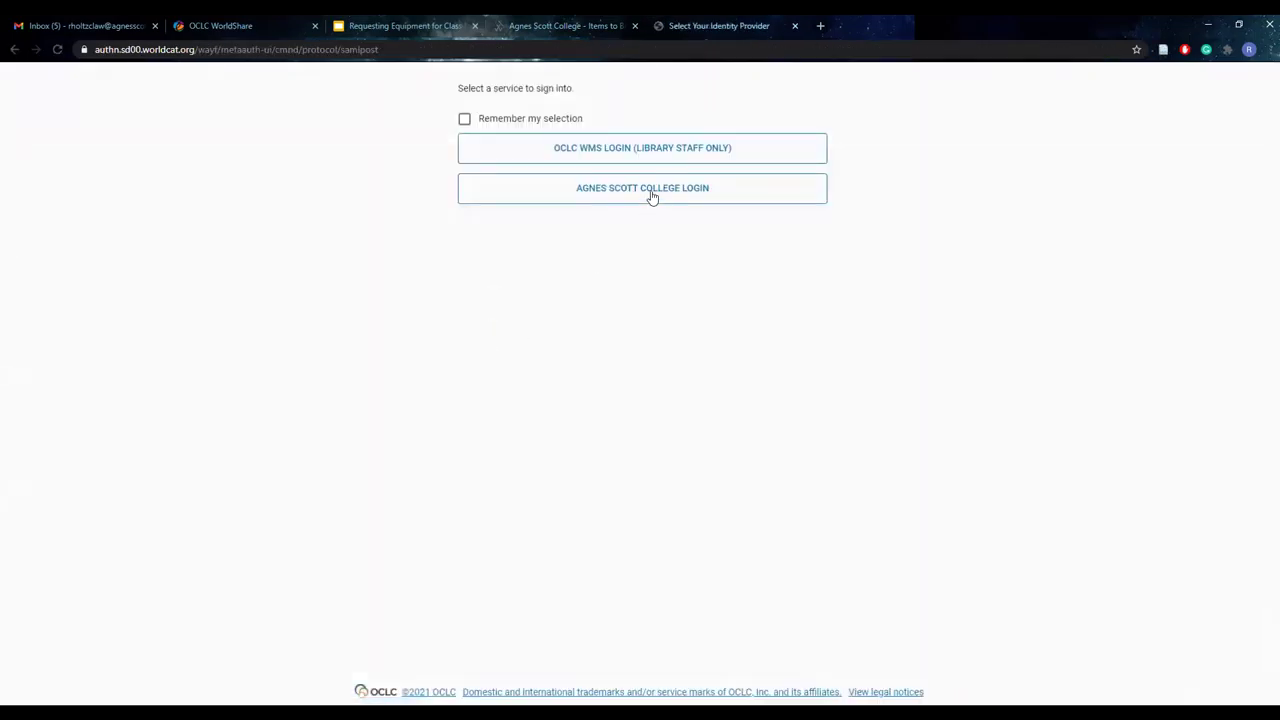
click(651, 197)
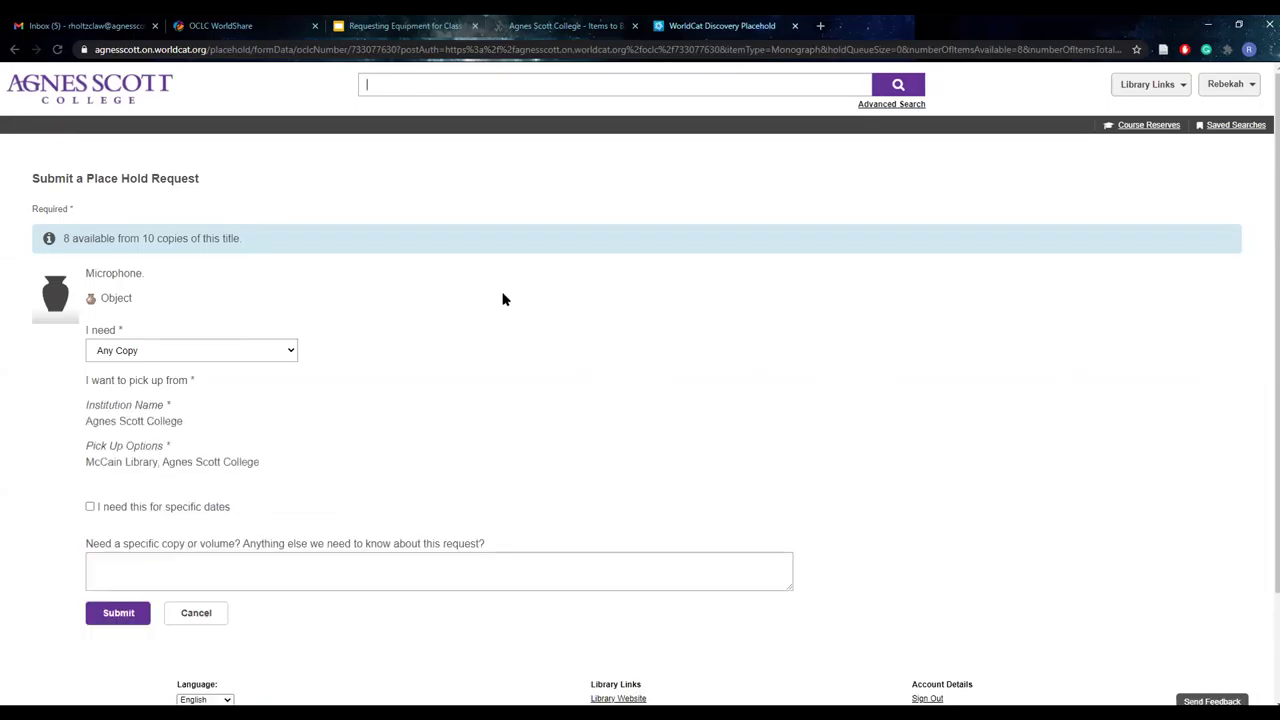
Step: Request specific copies or volumes for the hold and select Boom Pole Kit #1
key(alt+Down)
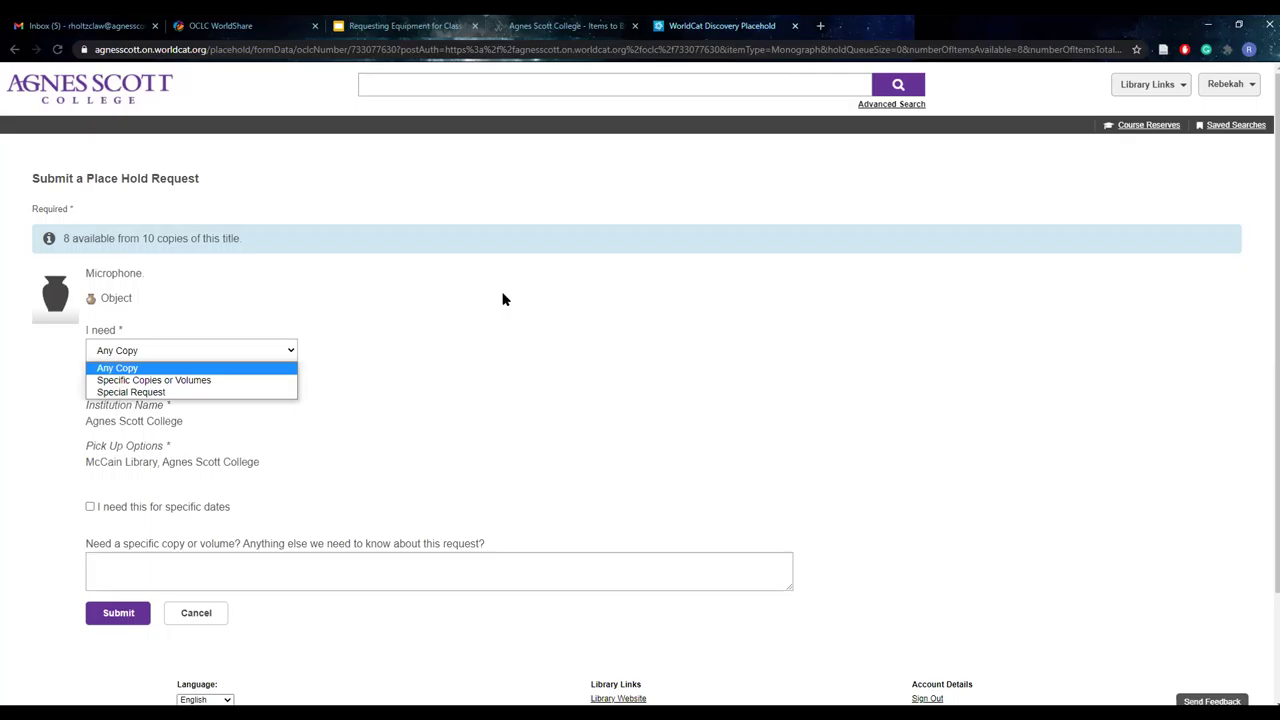
click(240, 381)
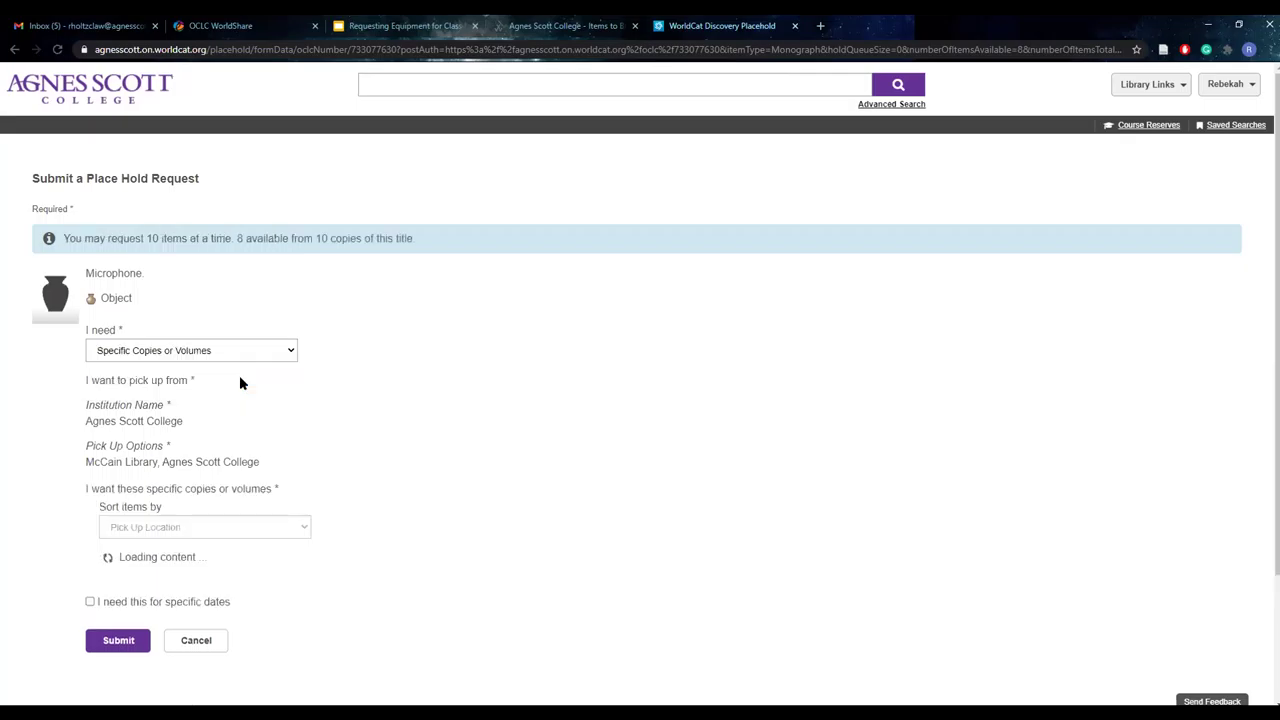
scroll(419, 386, down, 1)
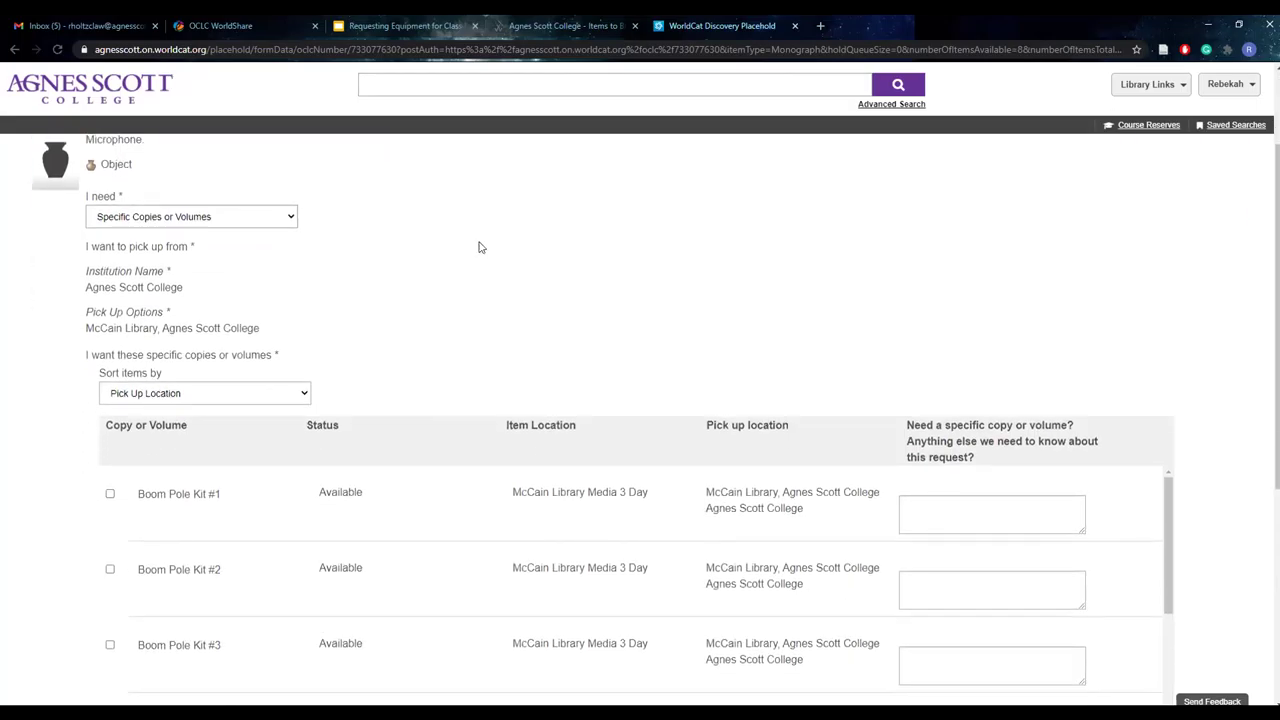
scroll(478, 248, down, 1)
scroll(480, 248, down, 1)
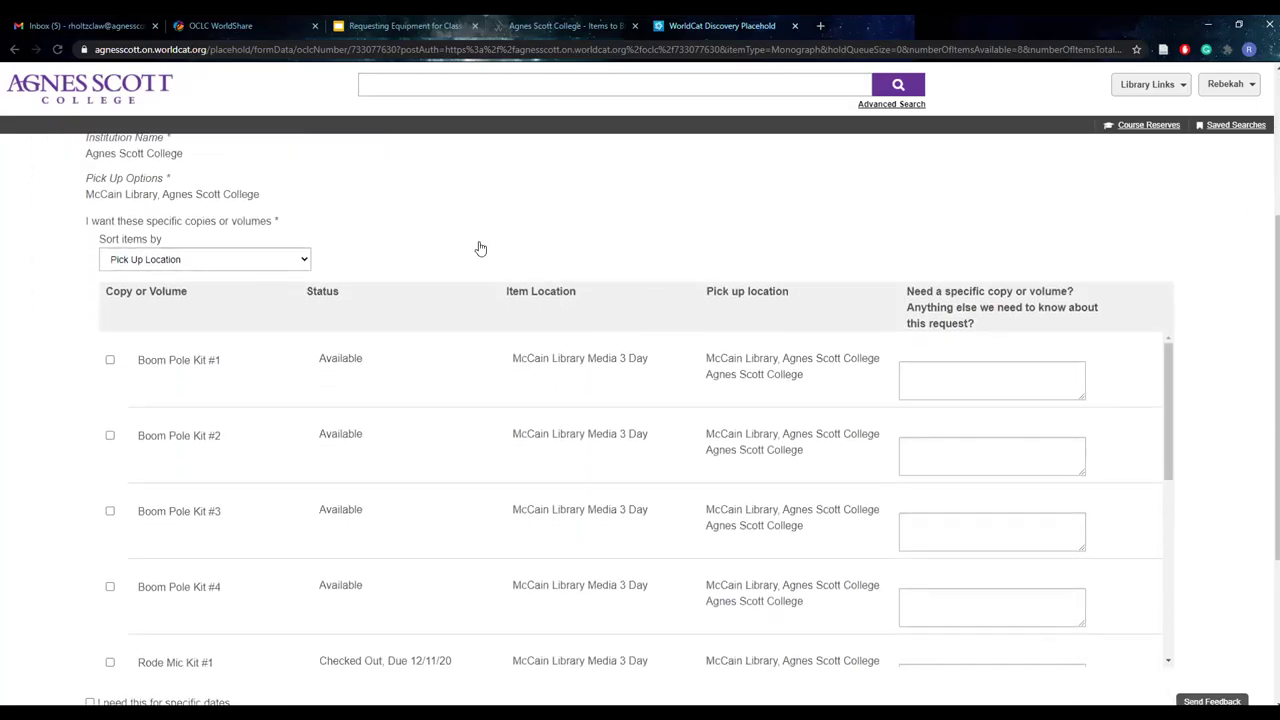
click(110, 361)
Step: Limit the hold request to specific dates, with 01/18/2021 as the start date
scroll(727, 212, down, 1)
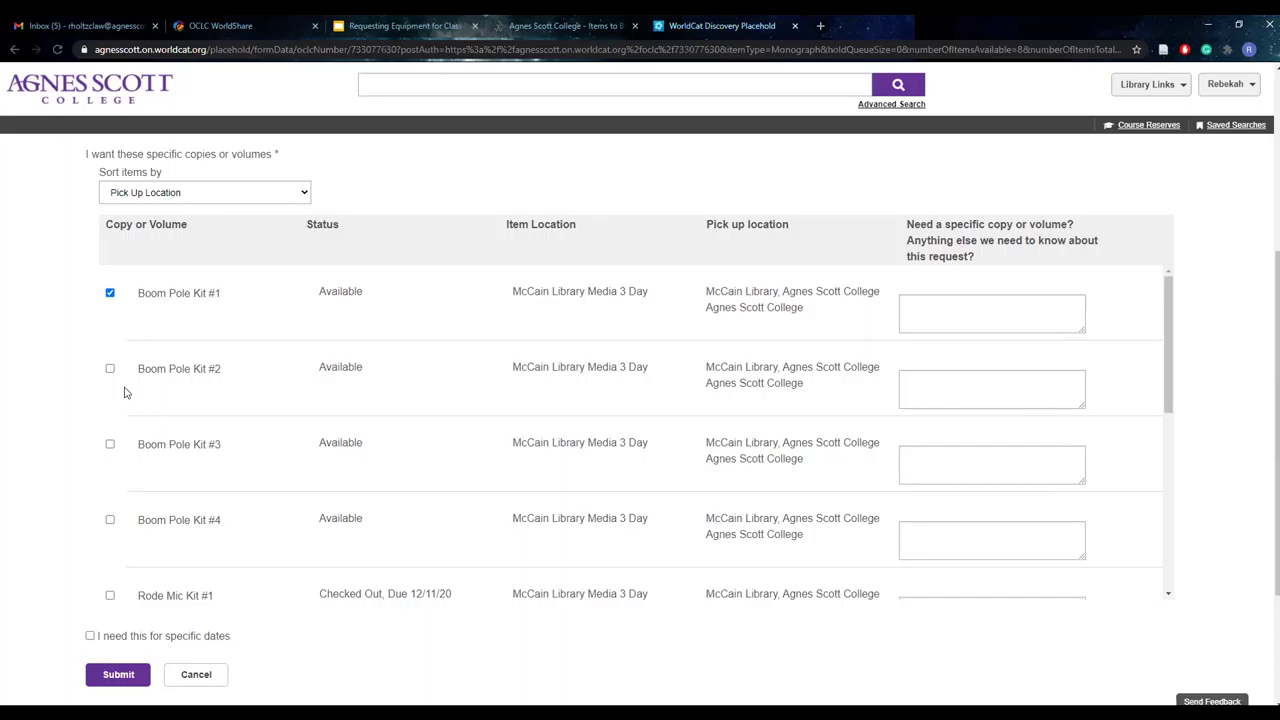
click(90, 636)
scroll(78, 558, down, 2)
scroll(78, 558, down, 1)
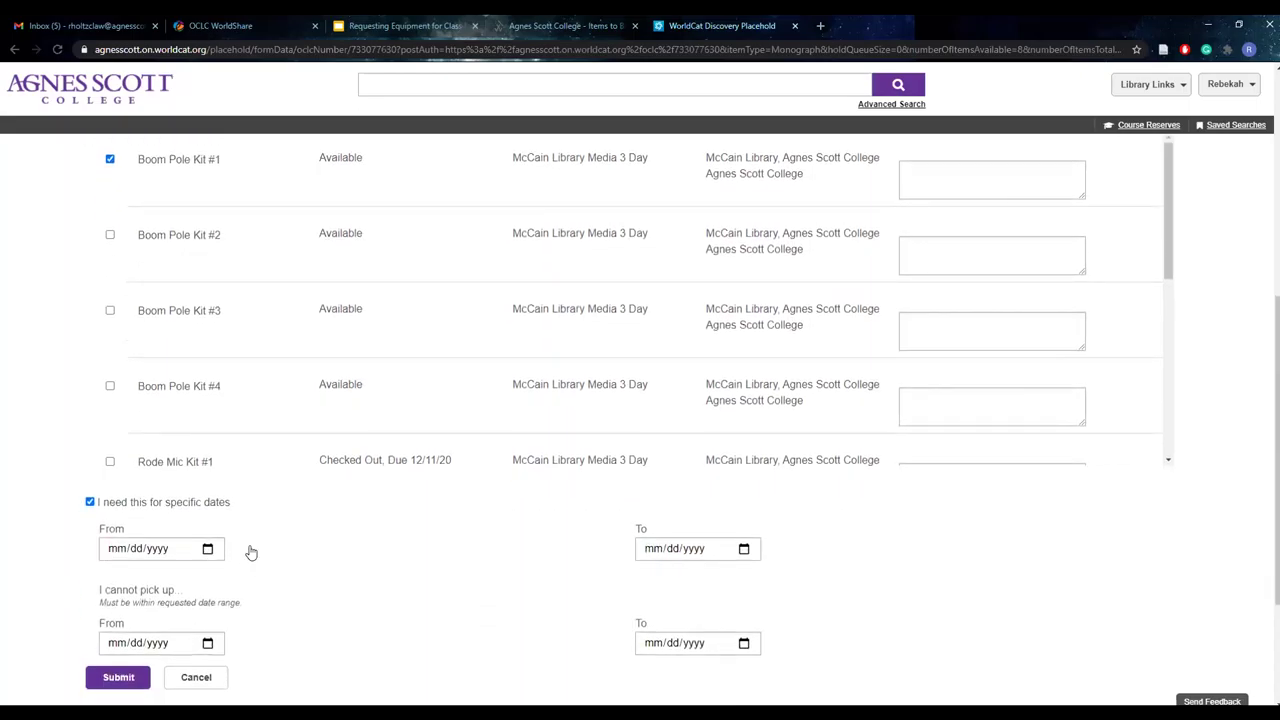
click(207, 550)
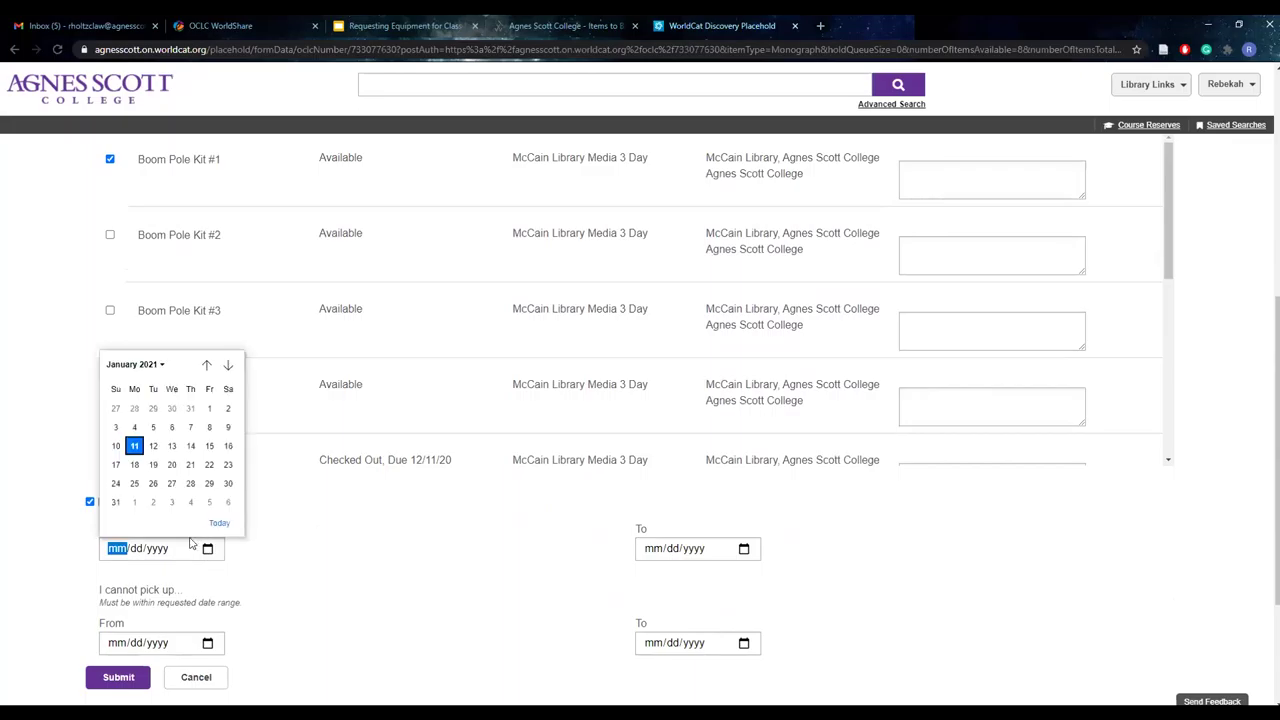
click(135, 465)
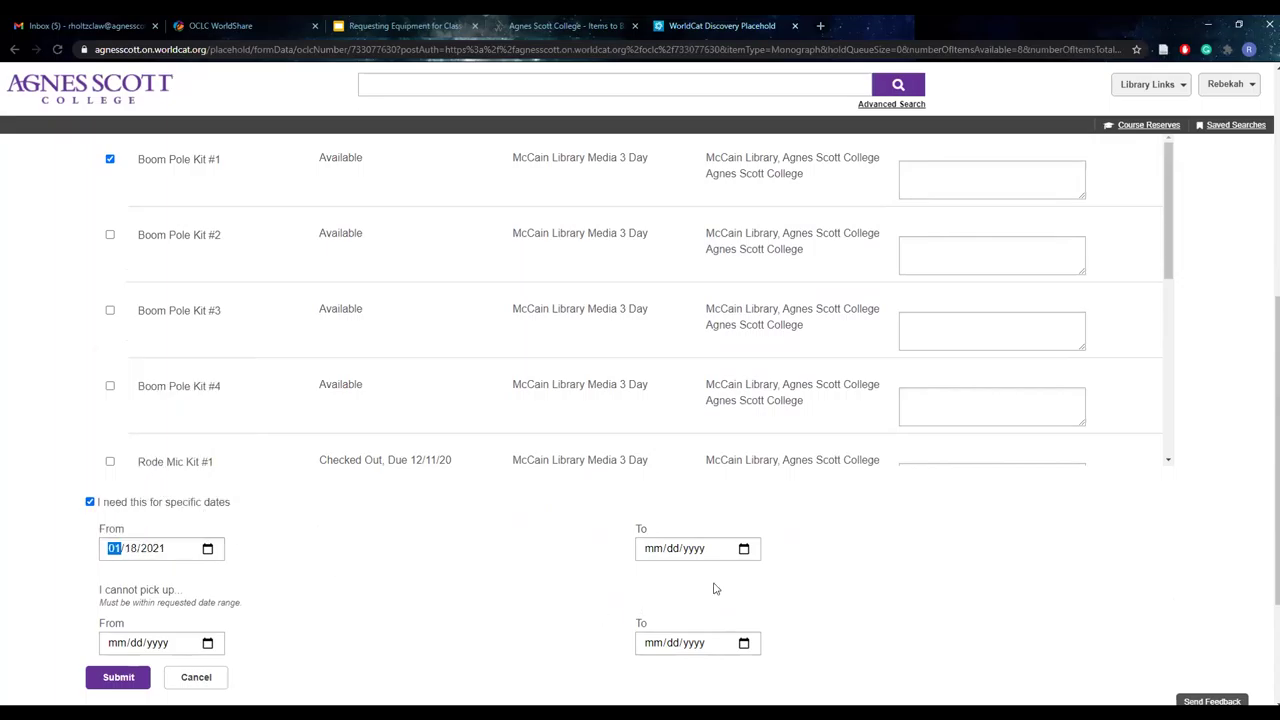
Step: Set the end date of the needed period to 01/19/2021 and submit the hold request
scroll(742, 560, down, 1)
click(746, 484)
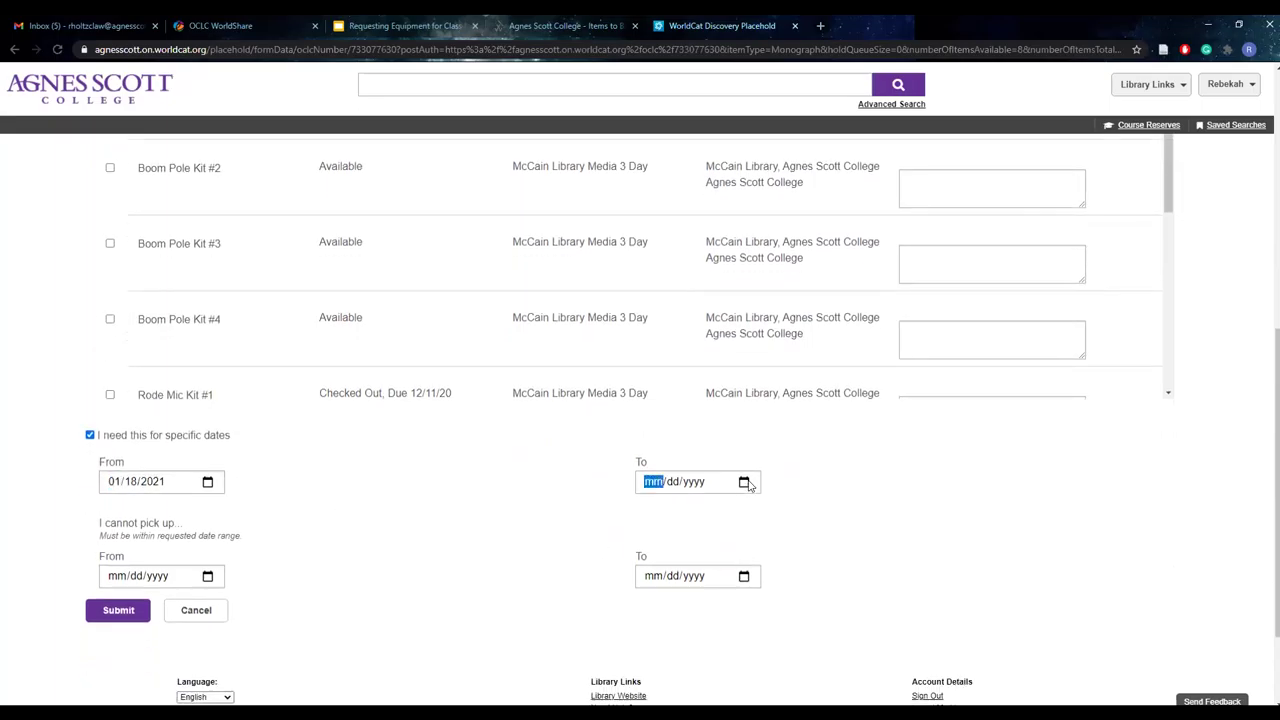
click(689, 610)
key(shift+Tab)
key(shift+Tab)
key(shift+Tab)
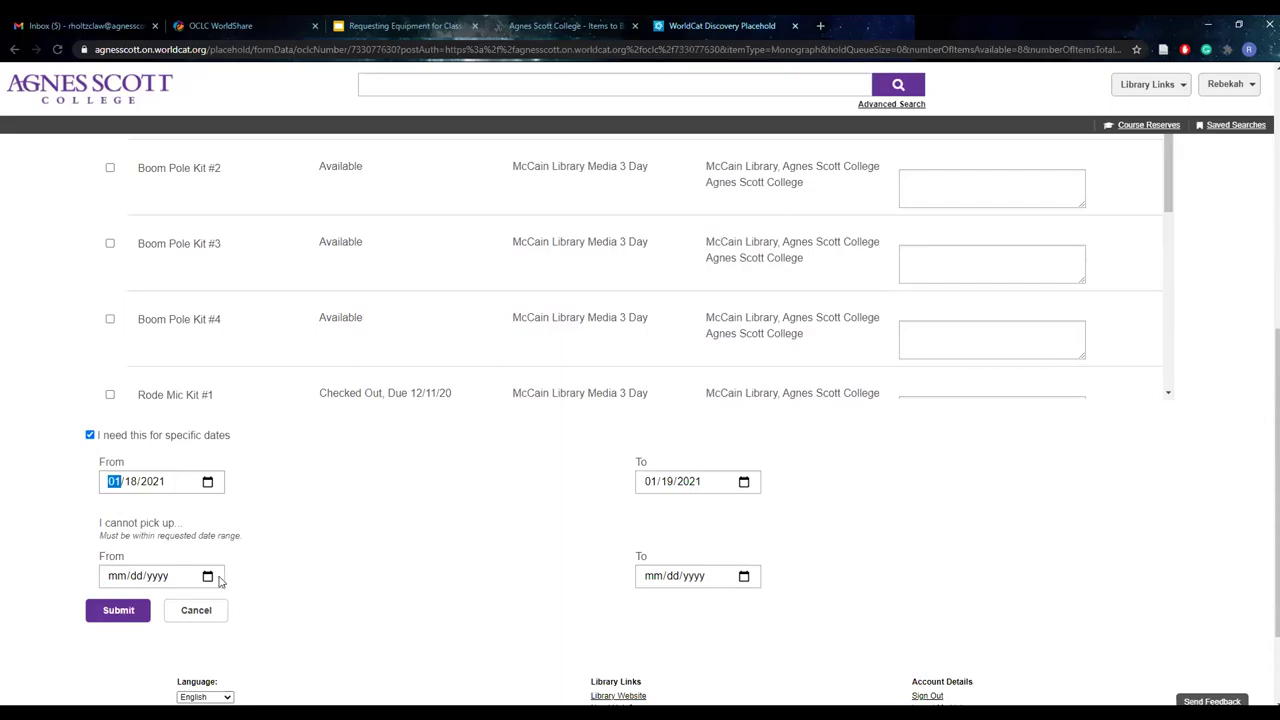
click(116, 611)
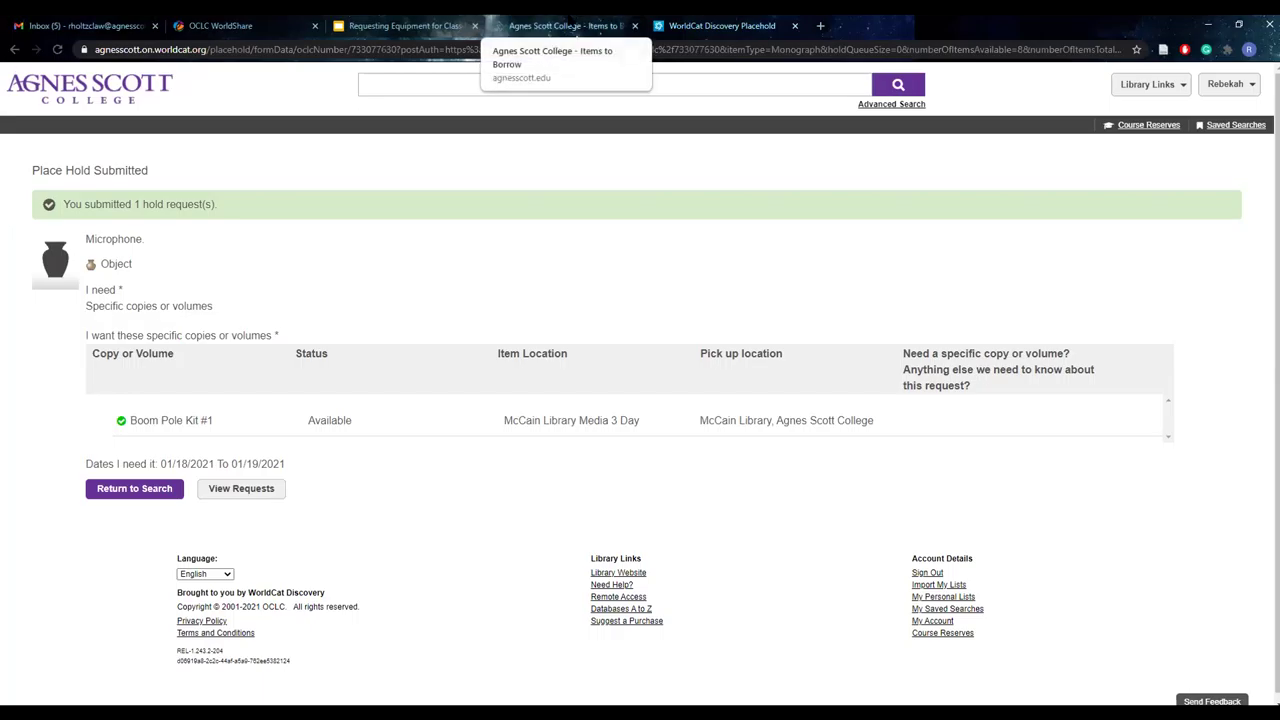
Step: Return to the Items to Borrow page and go from there to the McCain Library homepage
click(572, 25)
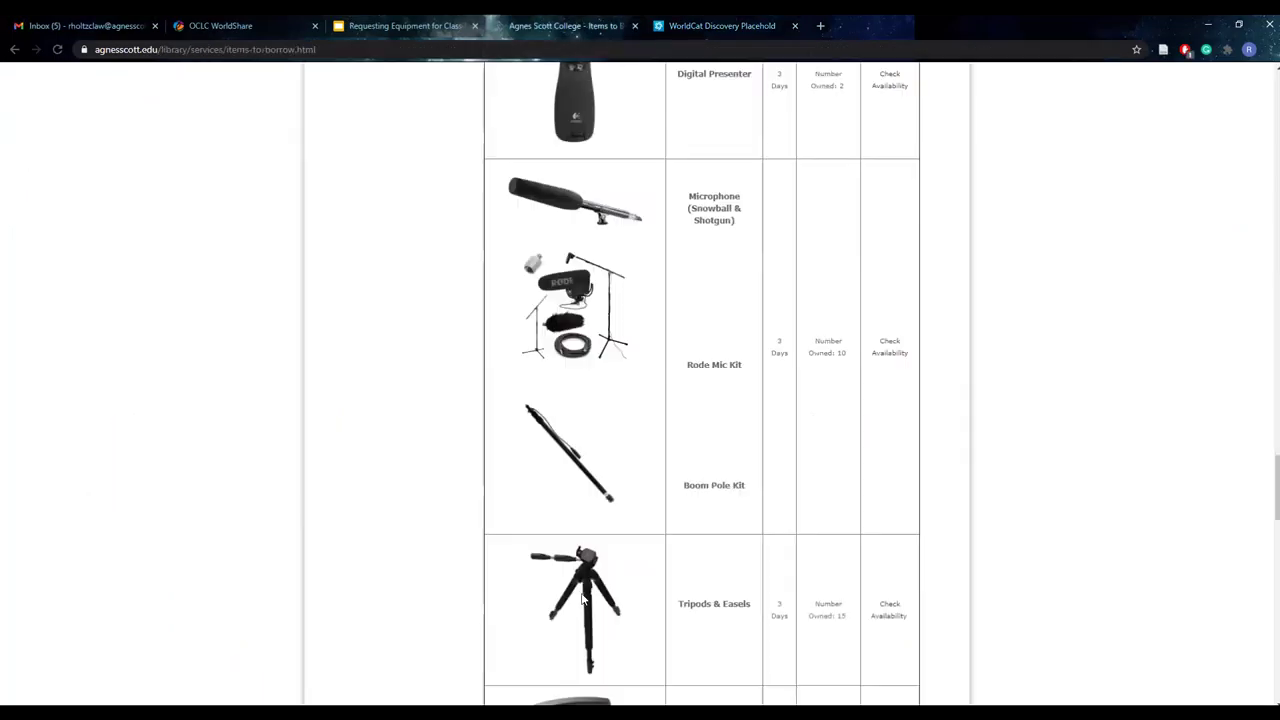
scroll(700, 400, up, 15)
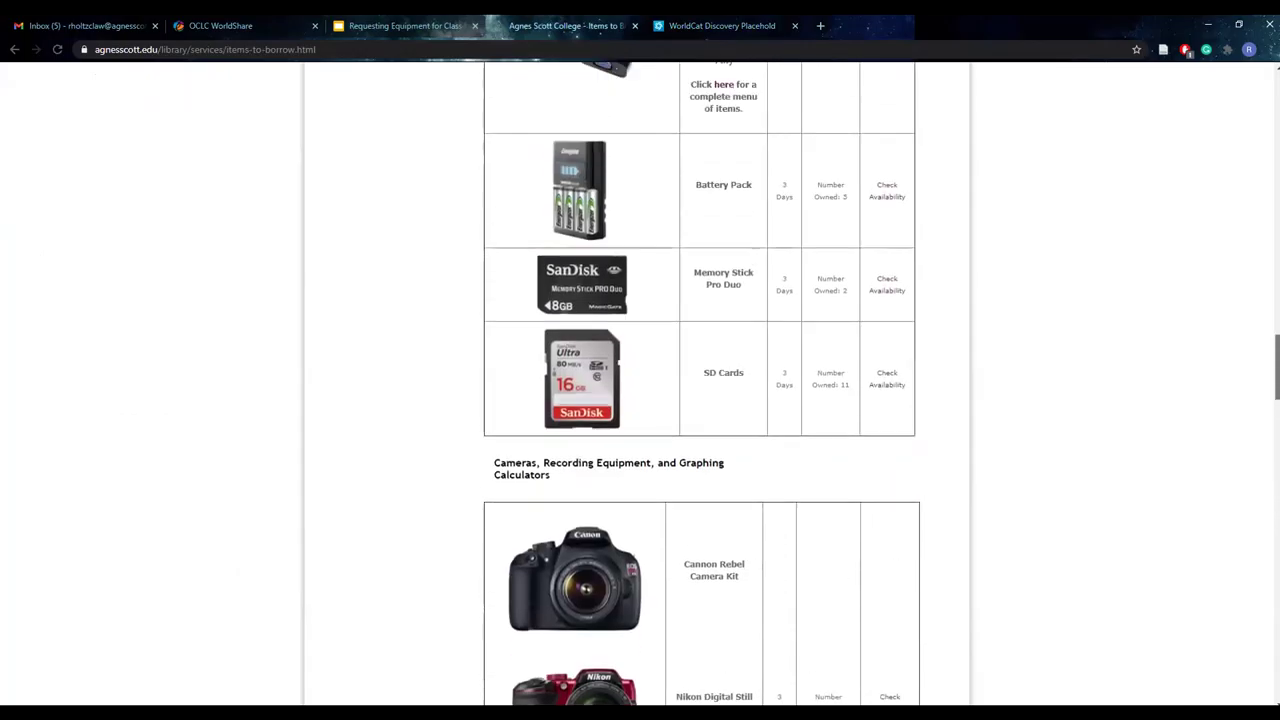
scroll(700, 400, up, 15)
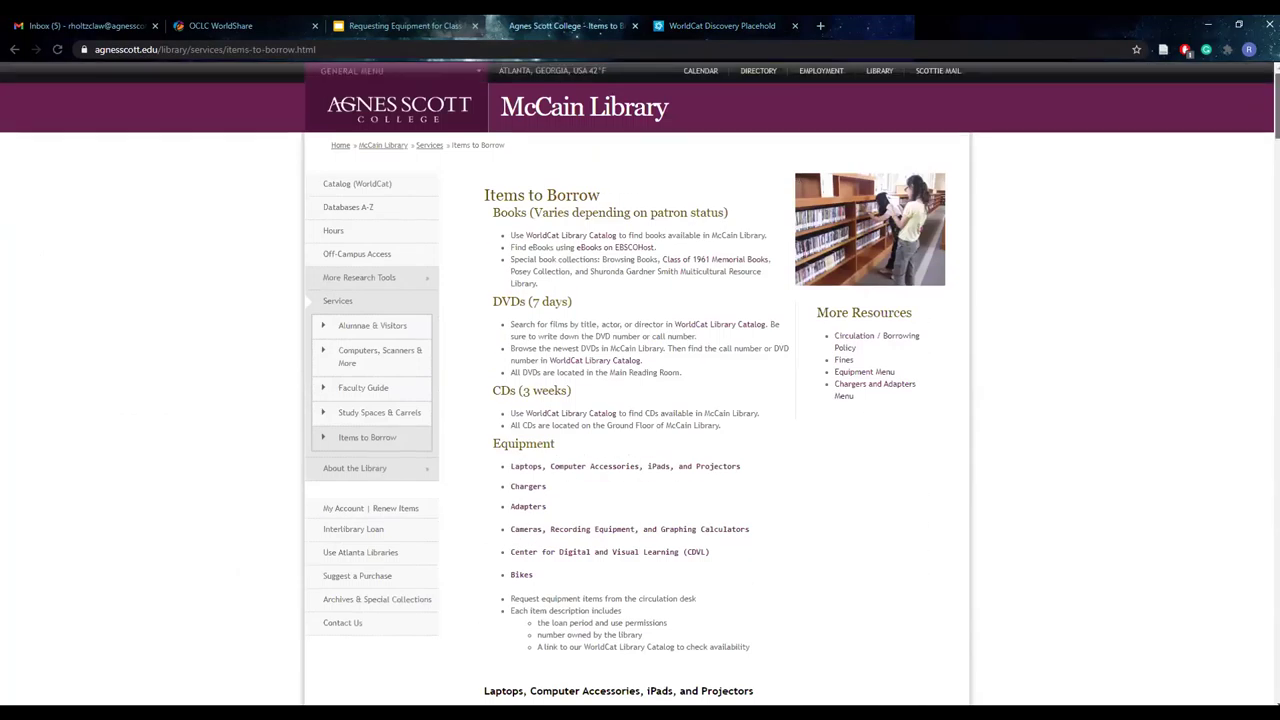
click(555, 118)
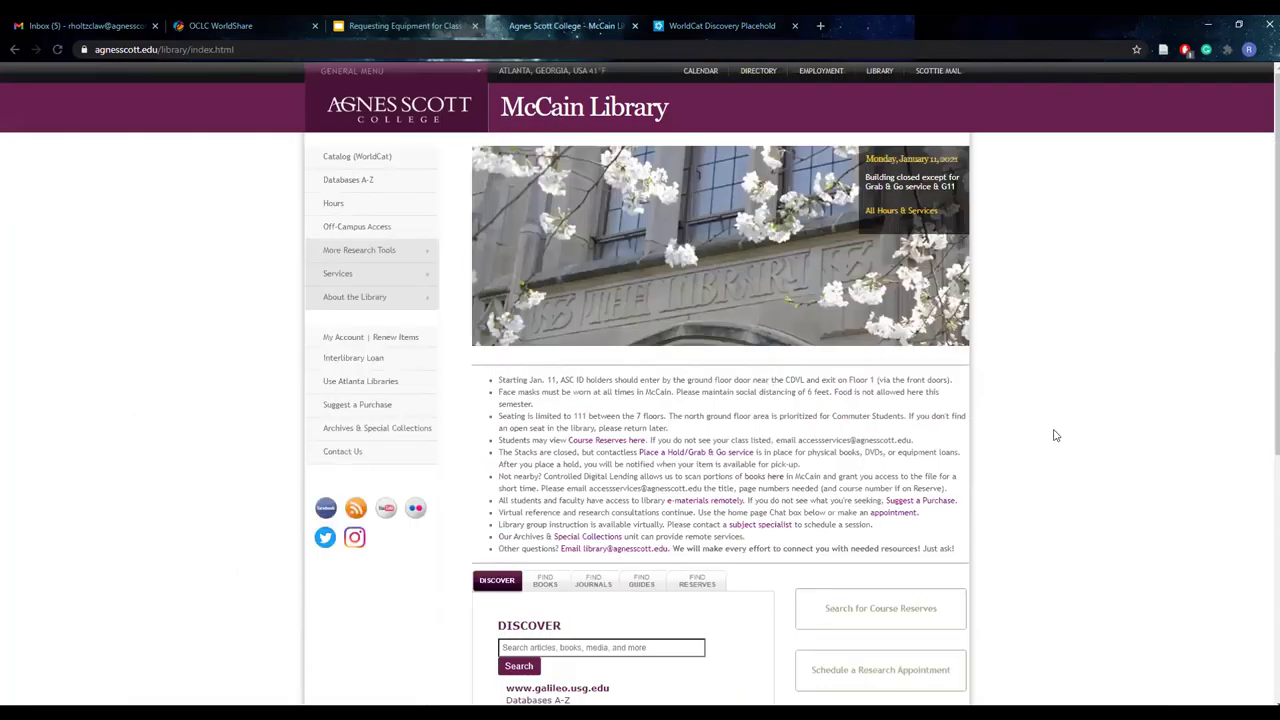
Step: Find the research guide "WorldCat: McCain Library's Catalog" by guide name on the library homepage and open it
scroll(890, 430, down, 2)
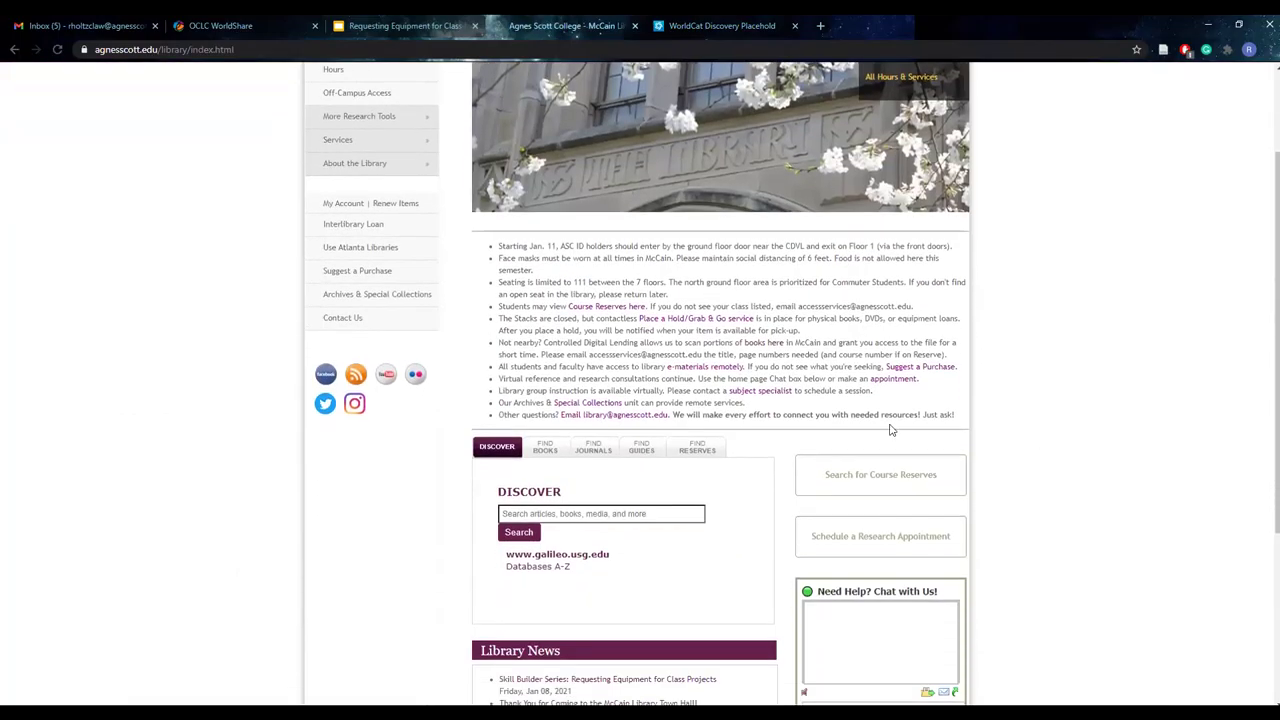
click(645, 450)
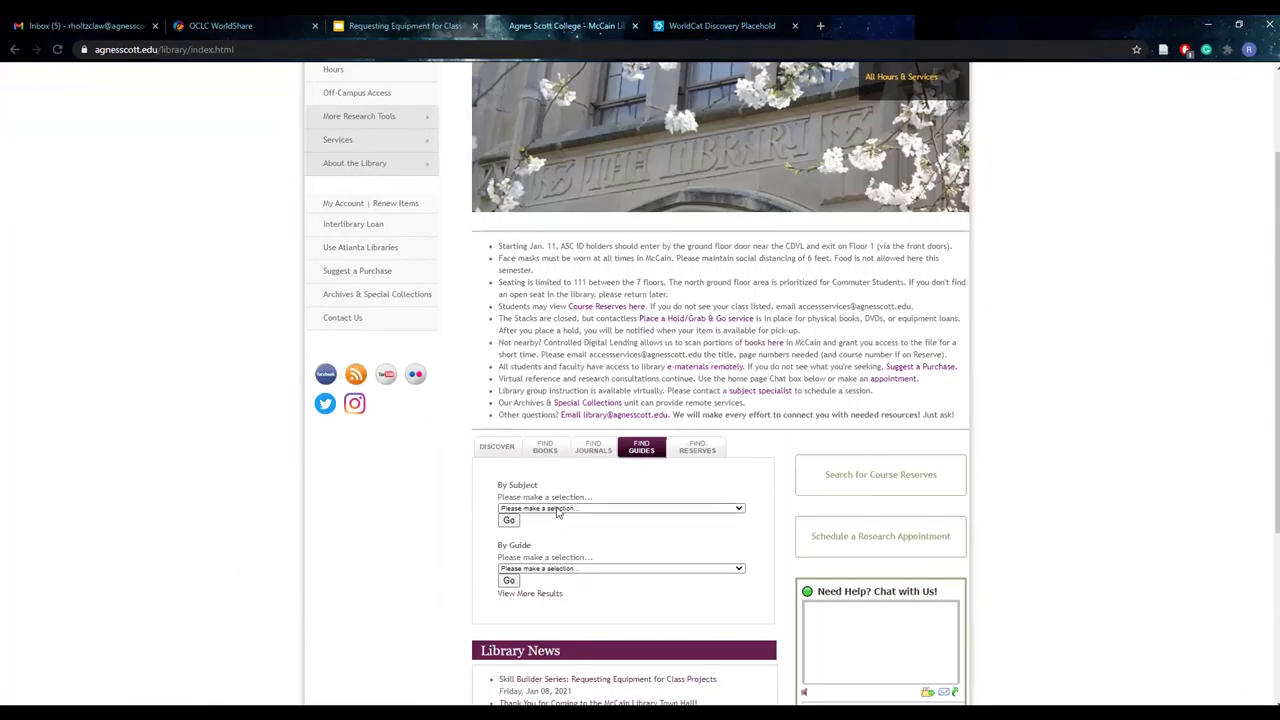
click(558, 568)
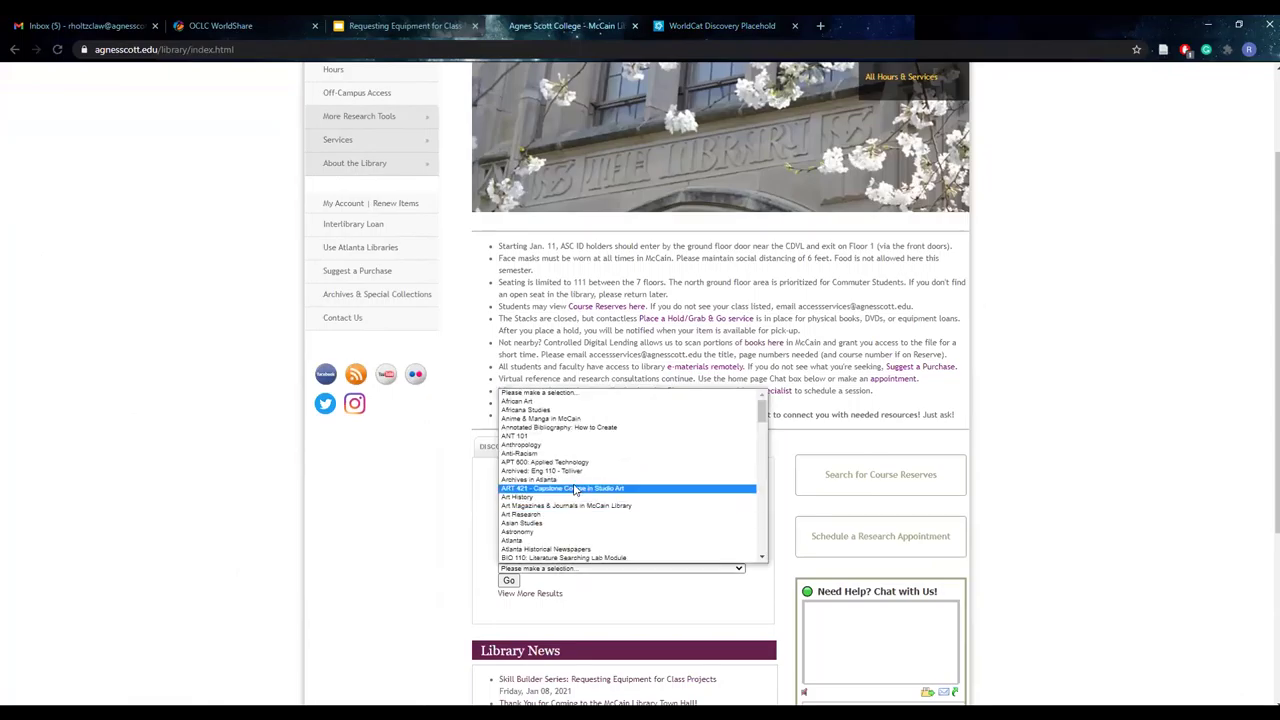
scroll(578, 470, down, 10)
scroll(578, 463, down, 5)
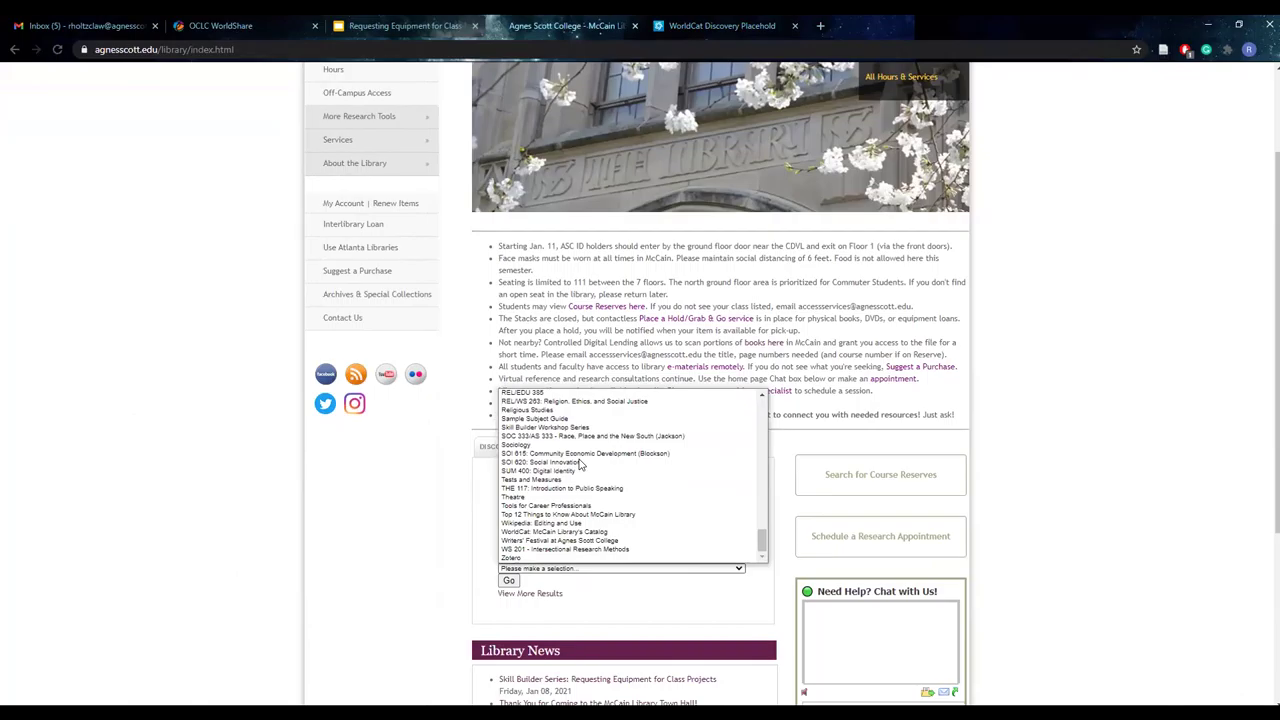
click(558, 533)
click(509, 584)
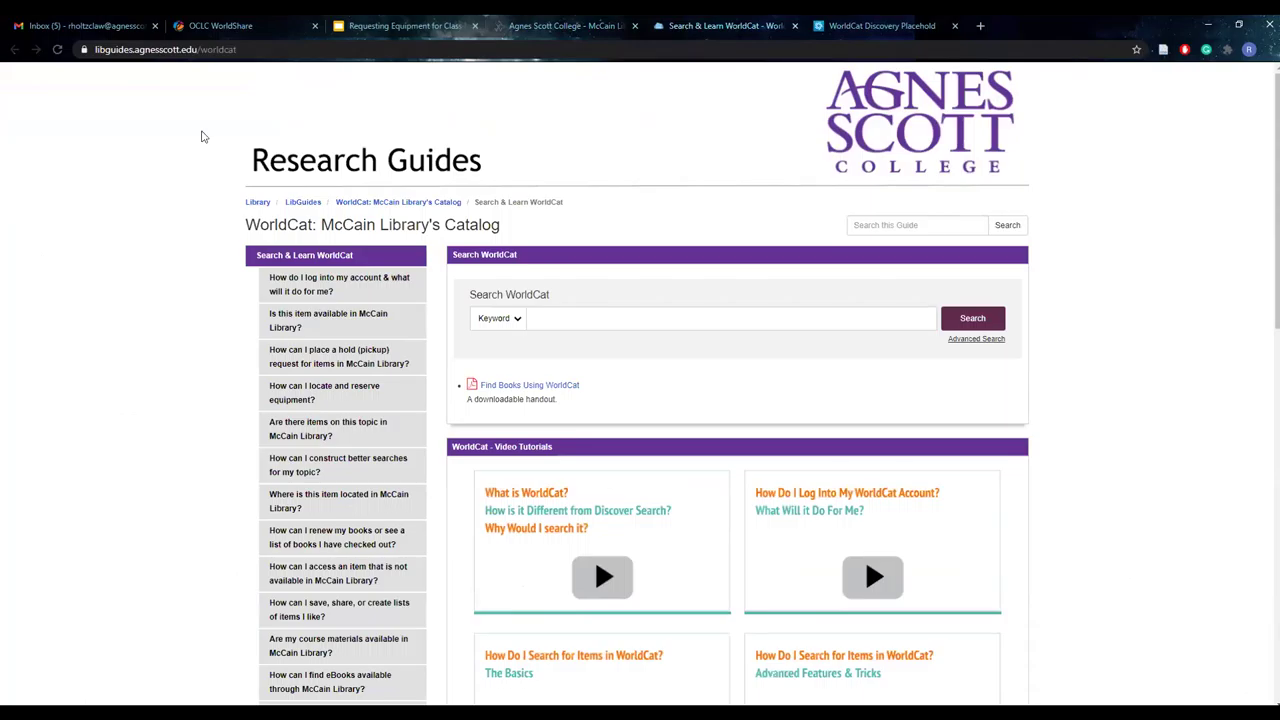
Step: Open the guide's page "How can I locate and reserve equipment?" and review its instructions on locating equipment and placing a hold
scroll(202, 136, down, 1)
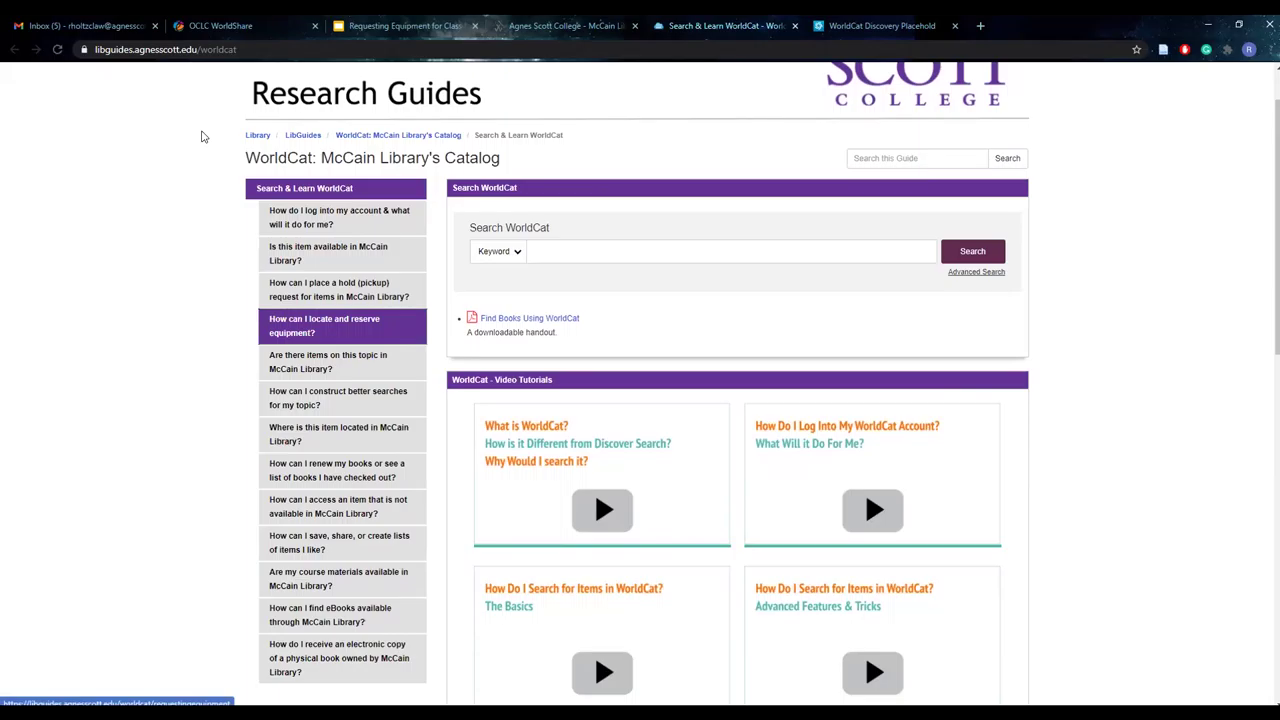
click(324, 325)
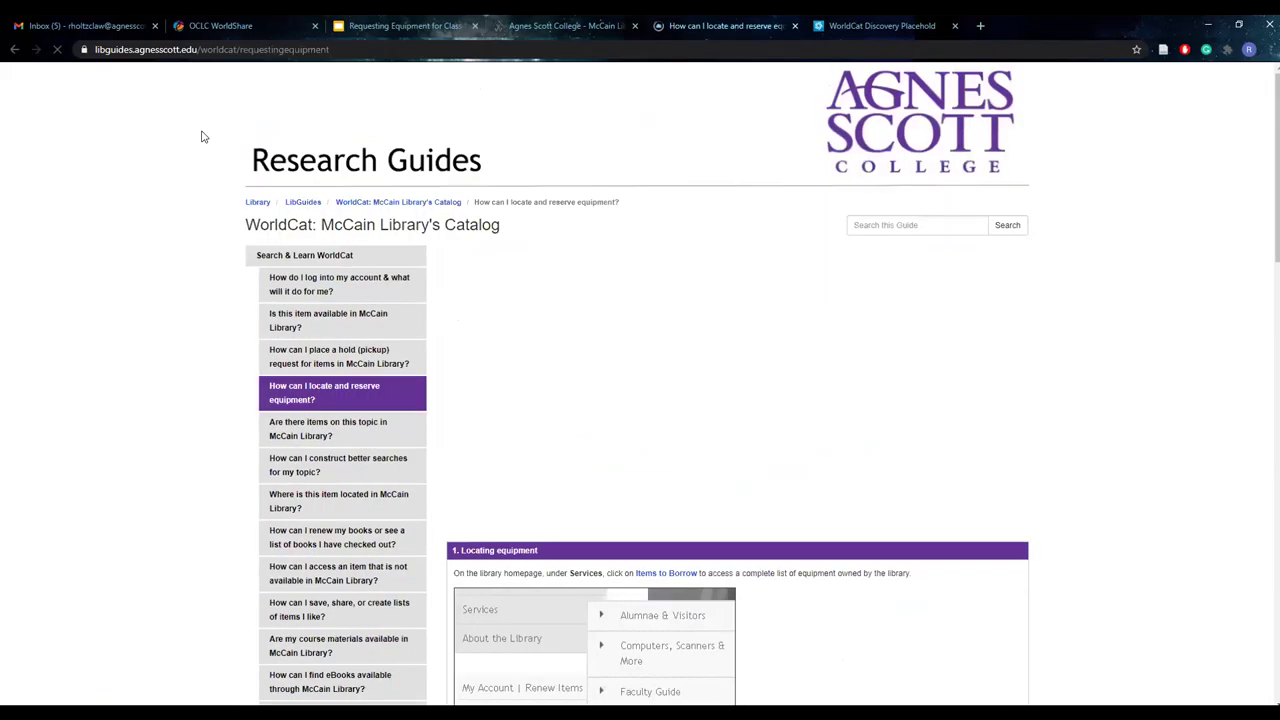
scroll(202, 136, down, 2)
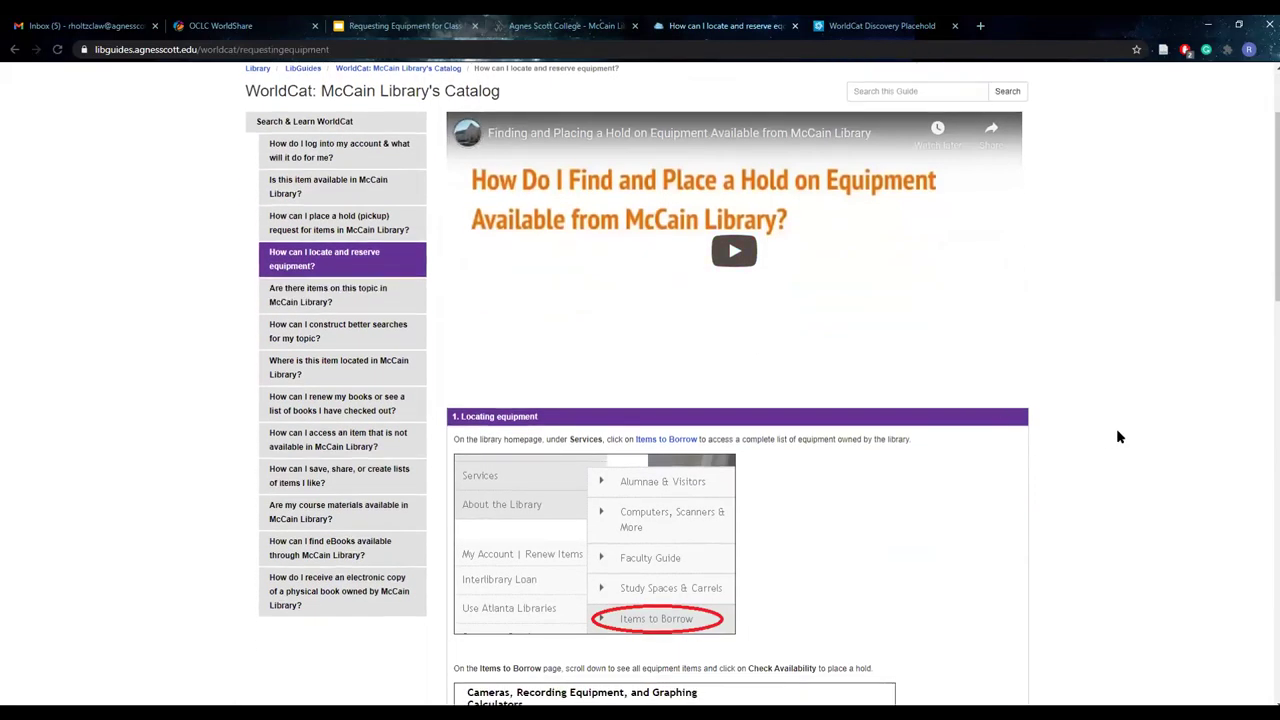
scroll(1116, 428, down, 2)
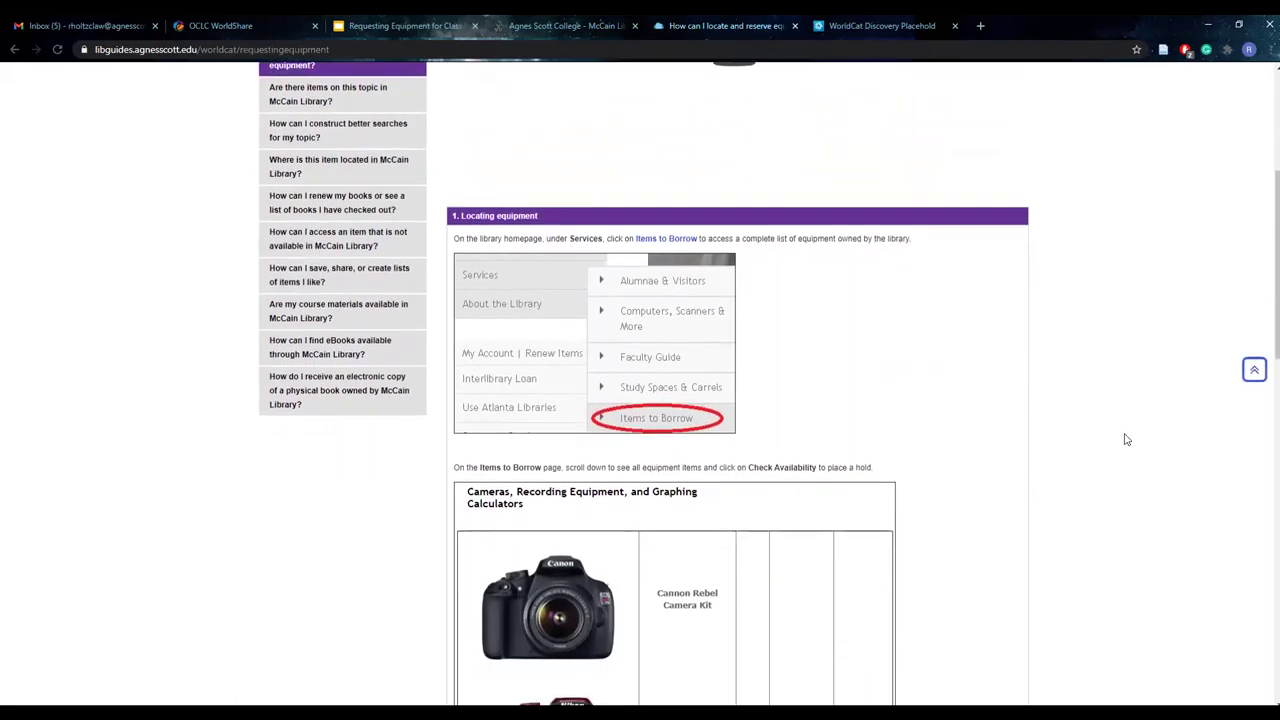
scroll(1125, 439, down, 3)
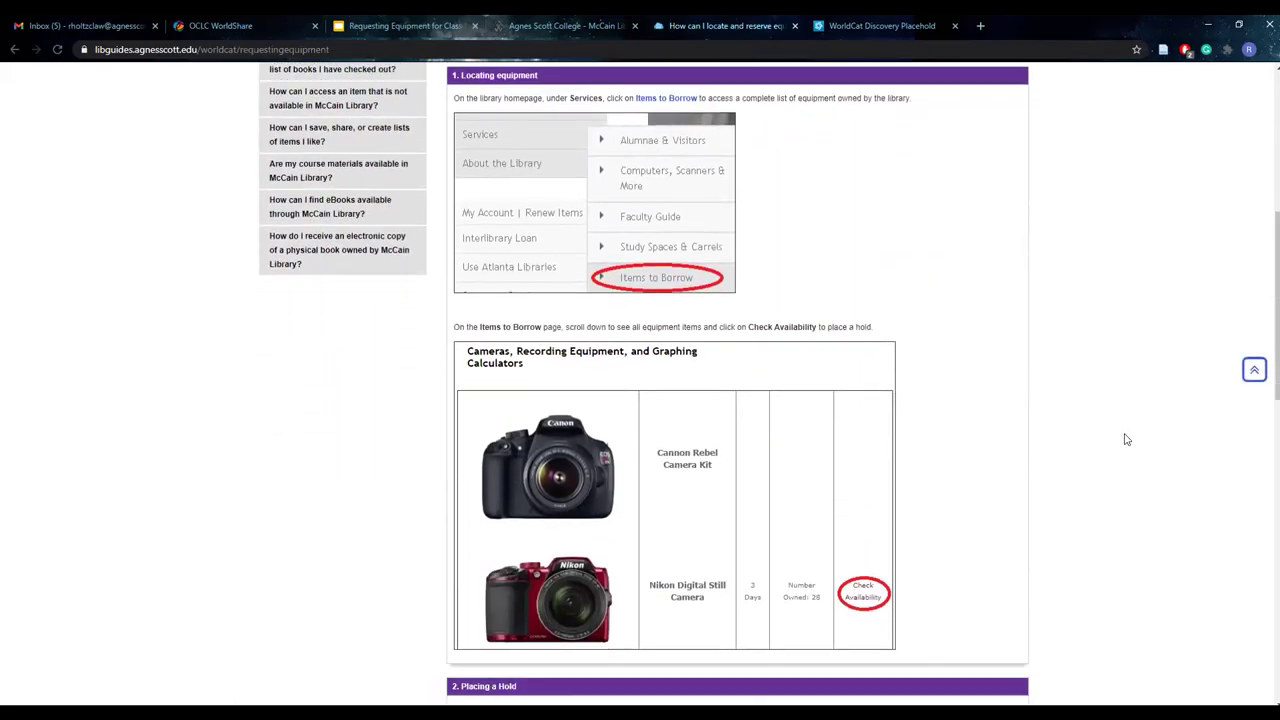
scroll(1125, 439, down, 2)
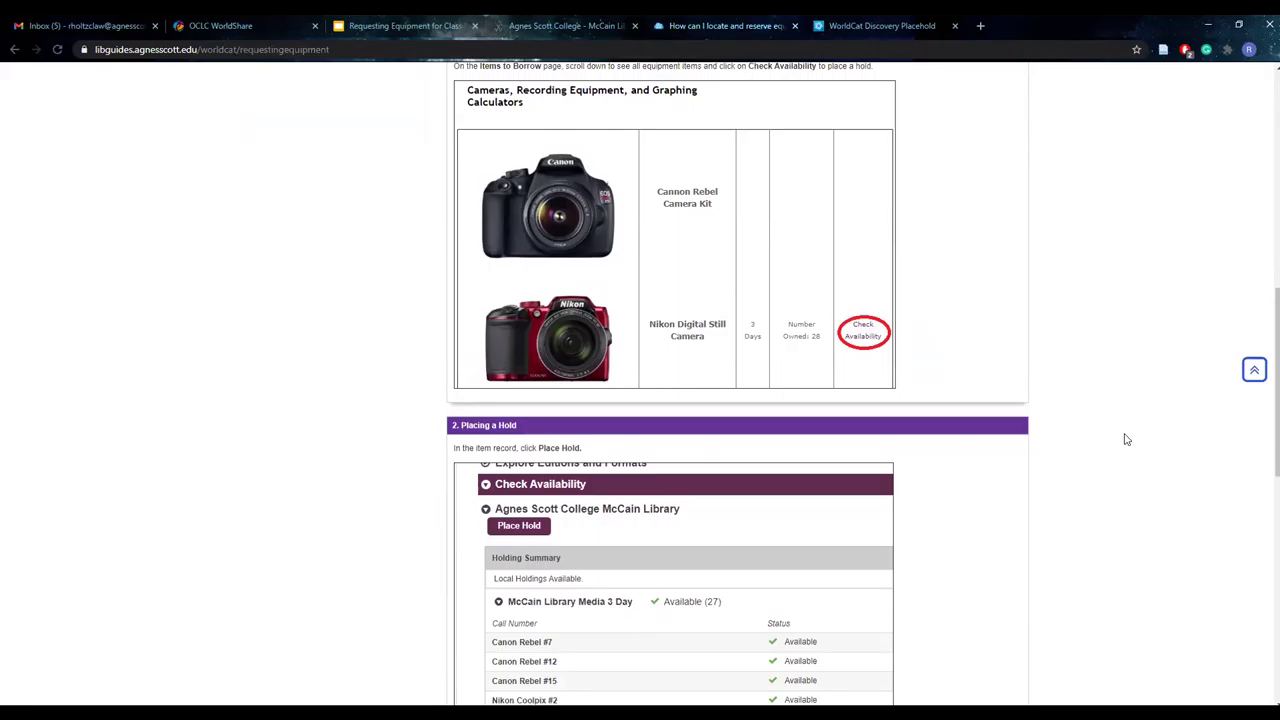
scroll(1125, 439, down, 2)
scroll(1125, 439, down, 1)
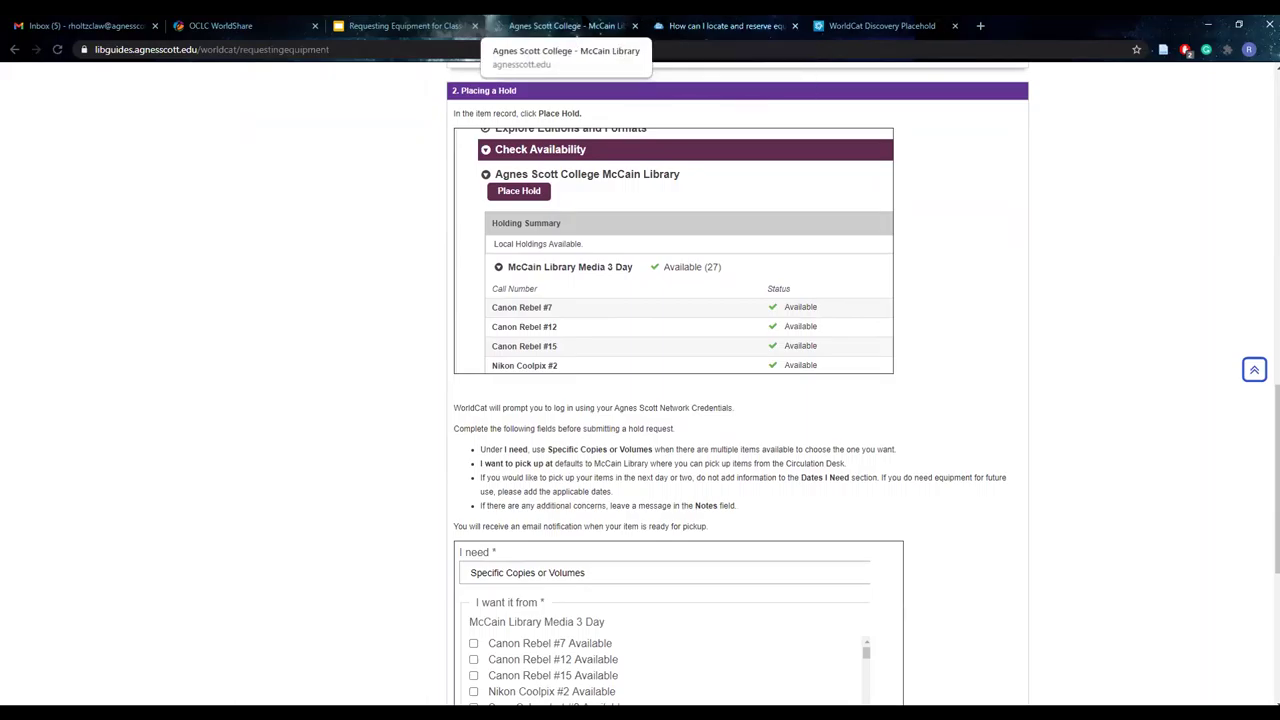
Step: Go back to the McCain Library homepage and open the Items to Borrow page of its services
click(566, 25)
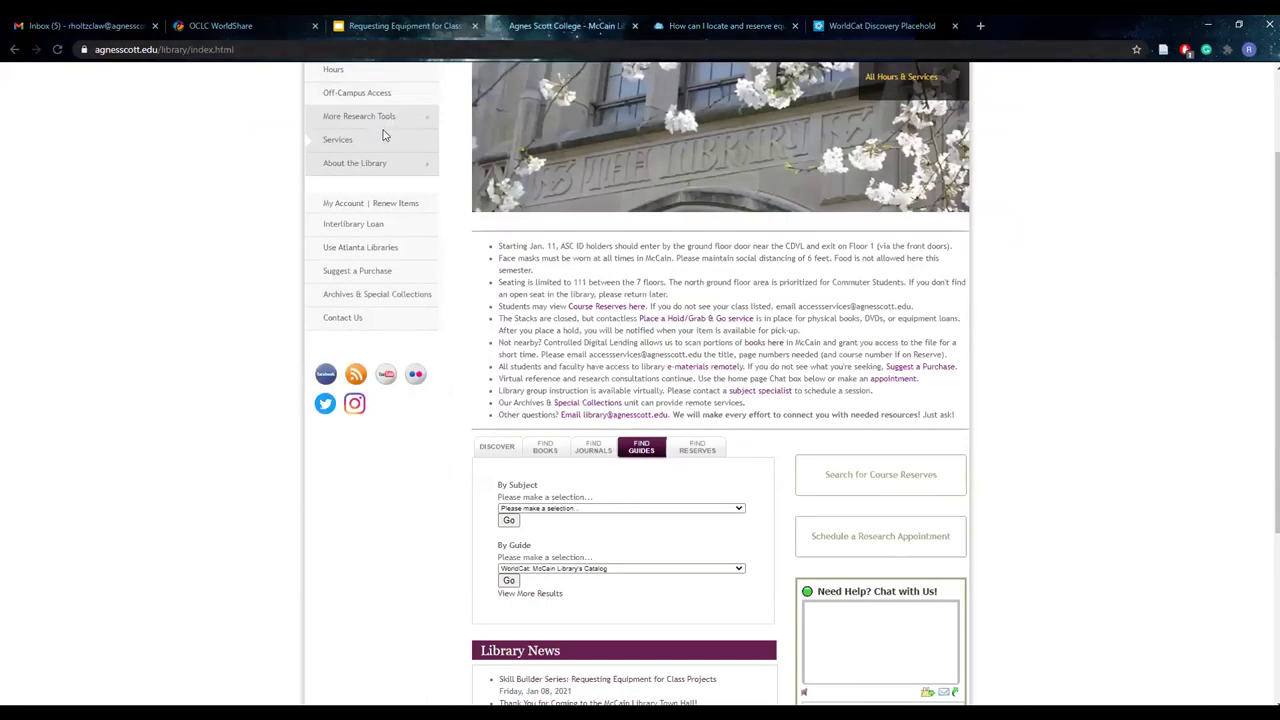
mouse_move(383, 139)
click(450, 257)
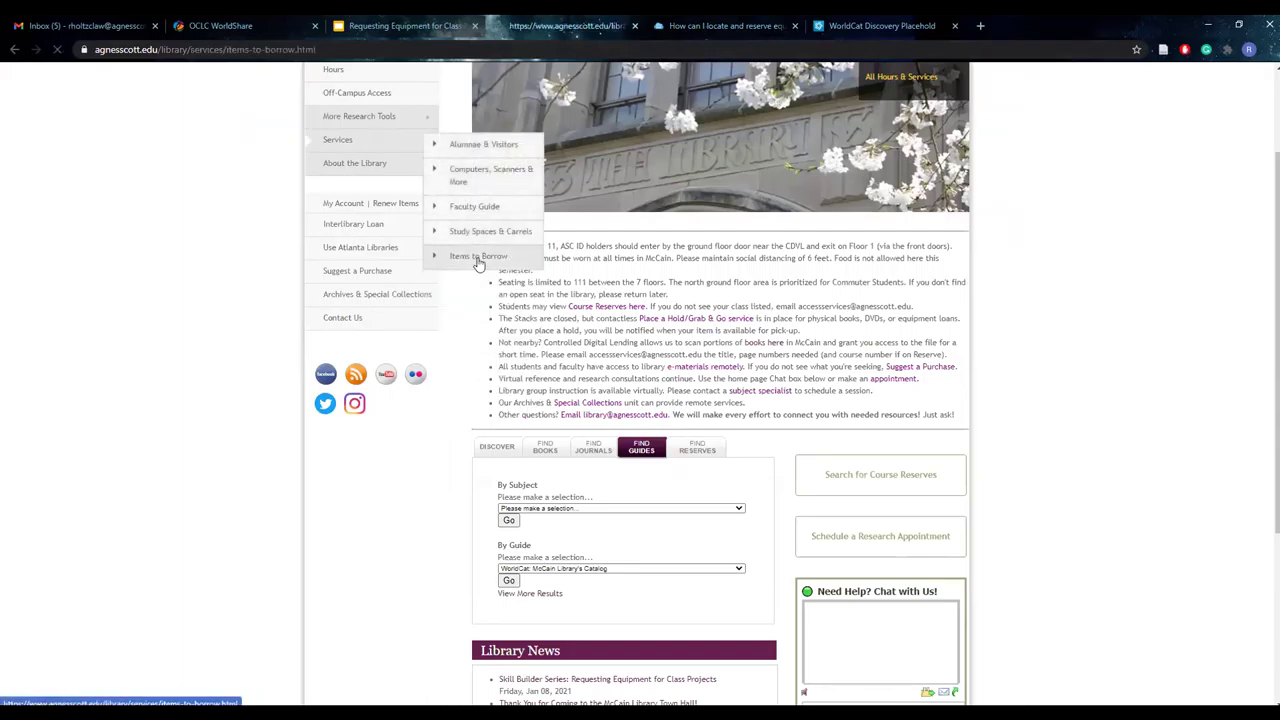